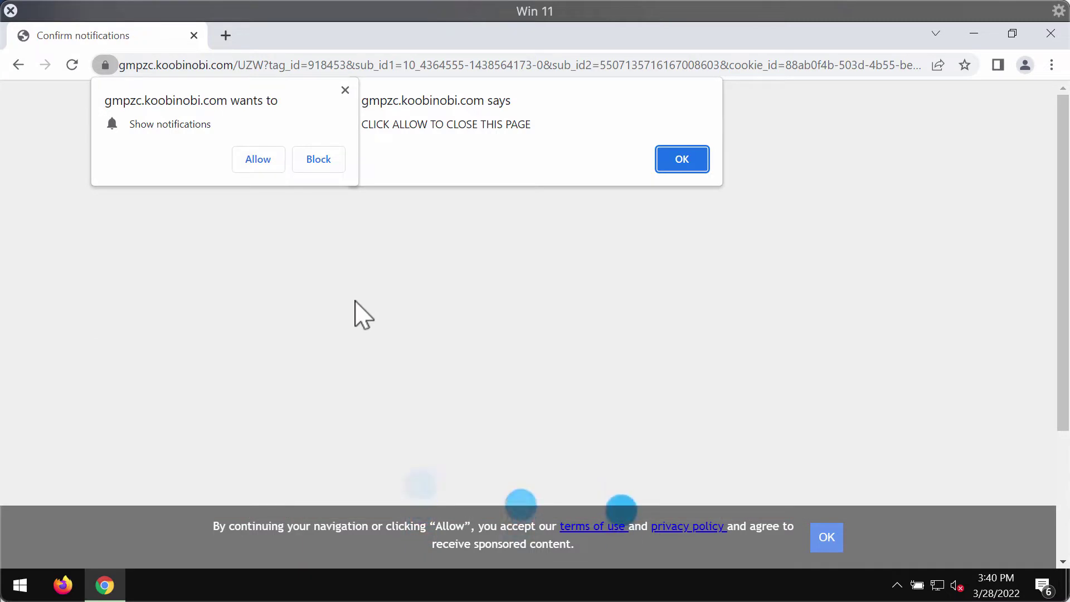
Dismiss the gmpzc.koobinobi.com alert, leaving only its notification permission request open.
left_click(684, 167)
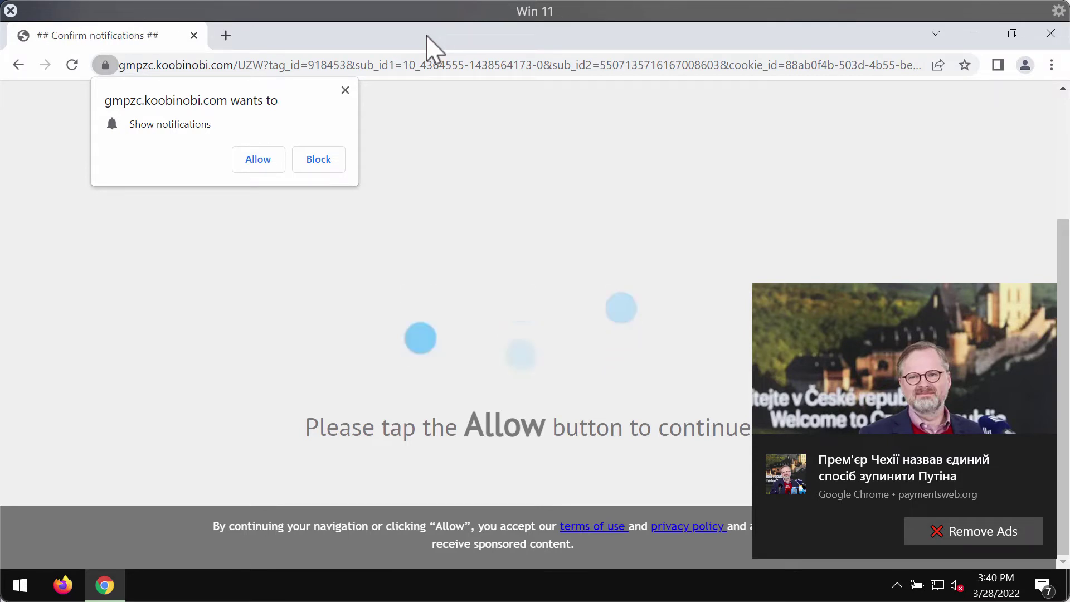
Allow koobinobi notifications, then open a new tab and close the redirected Yahoo tab.
left_click(258, 166)
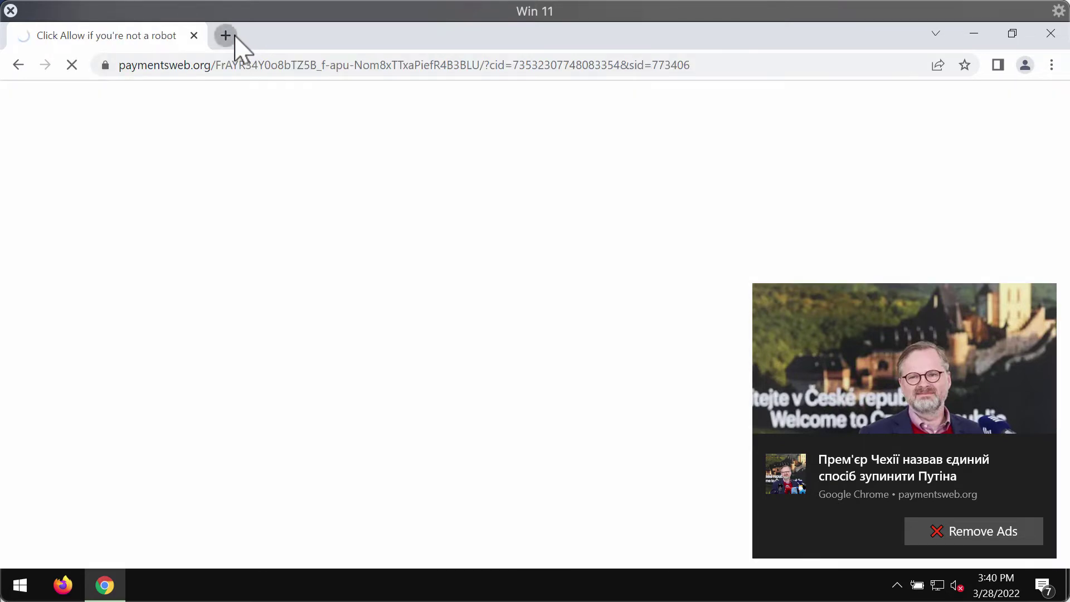
left_click(233, 35)
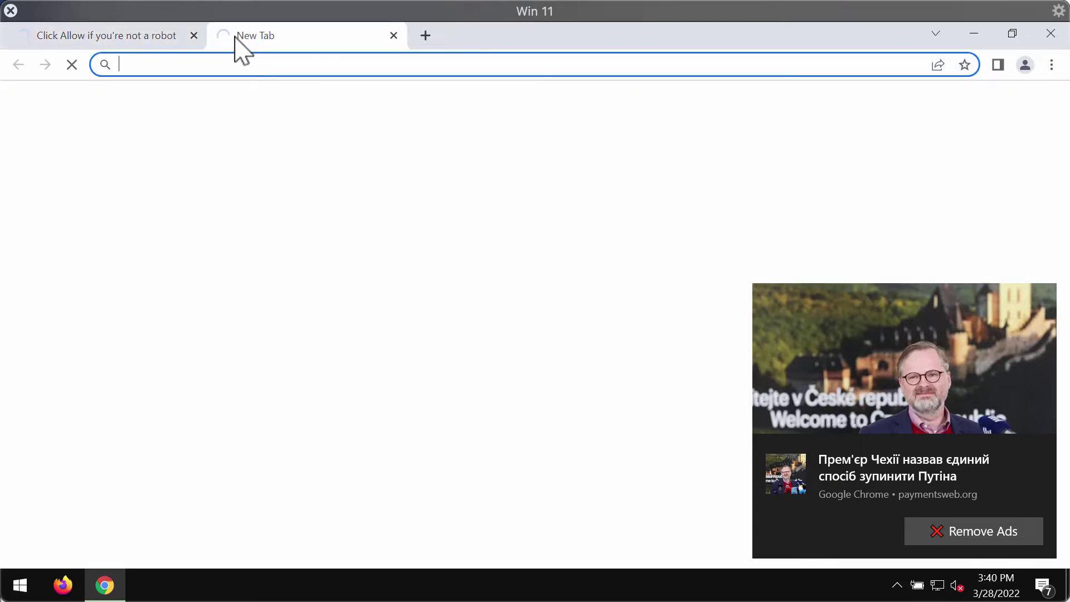
left_click(167, 39)
left_click(193, 35)
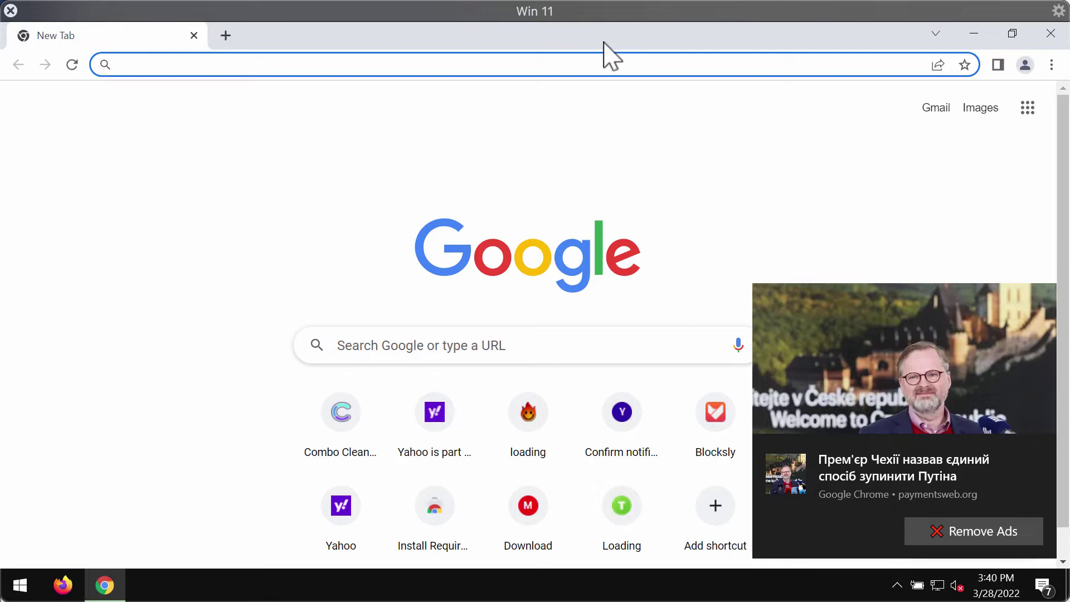
Un-maximize the Chrome window and reposition it higher and to the right.
left_click_drag(612, 51, 440, 86)
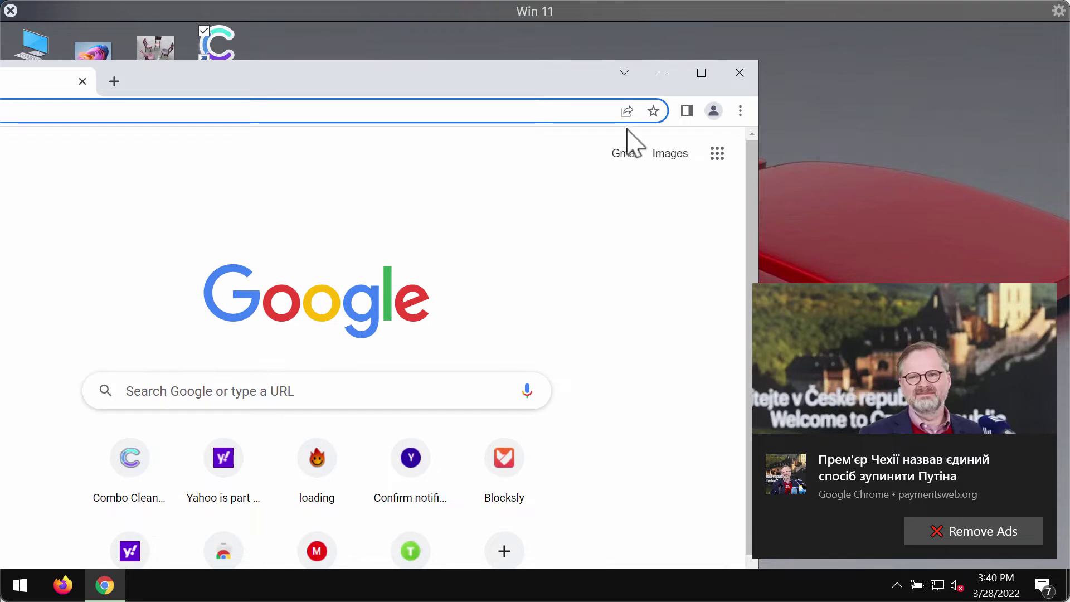
left_click_drag(516, 87, 504, 45)
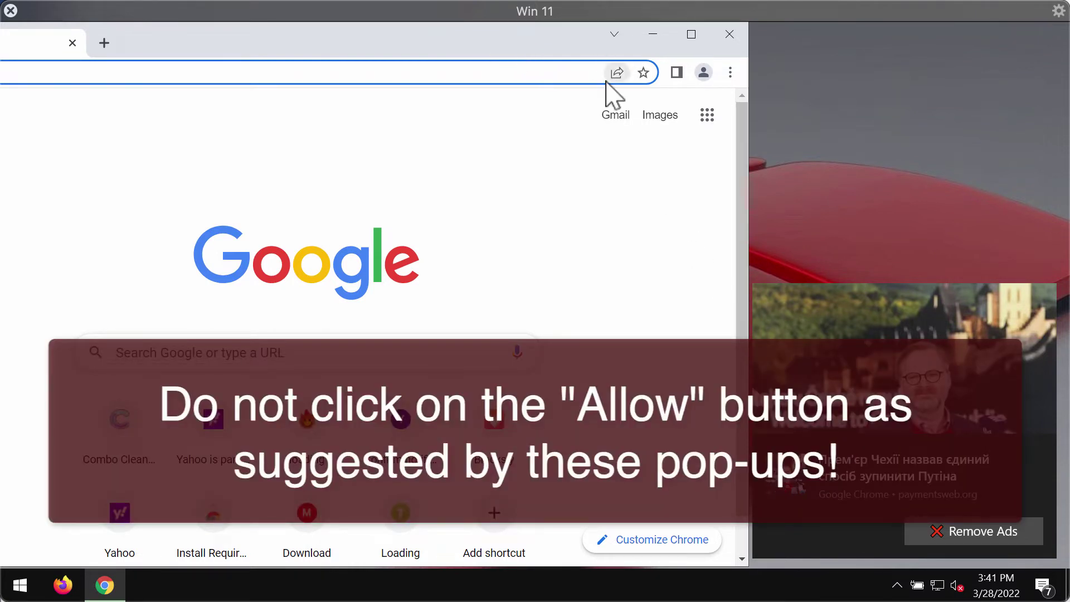
left_click_drag(521, 48, 598, 33)
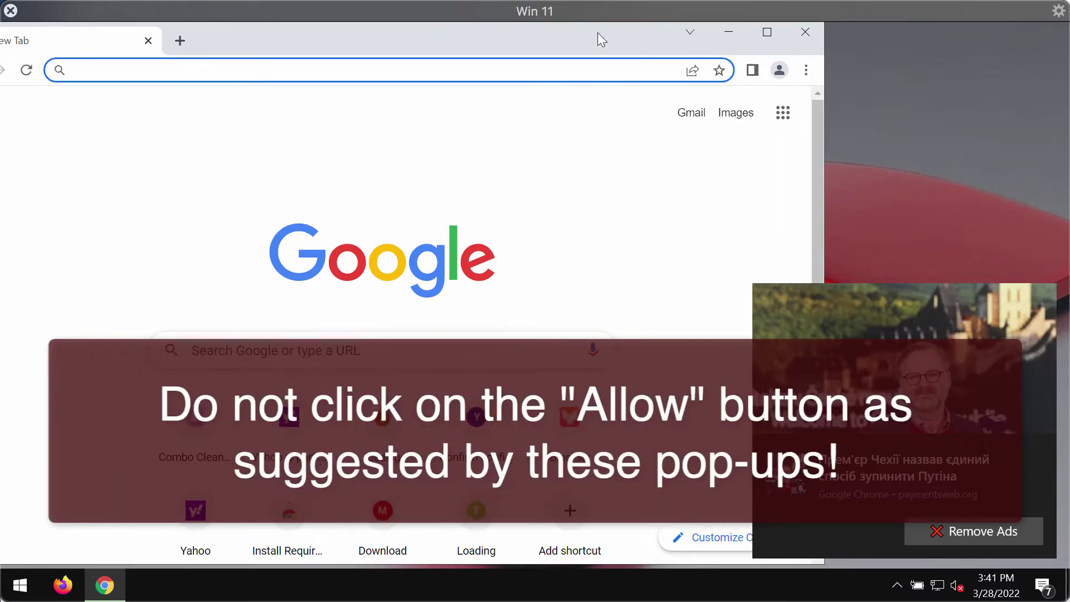
Go to Chrome Settings > Privacy and security > Site settings > Notifications.
left_click(805, 72)
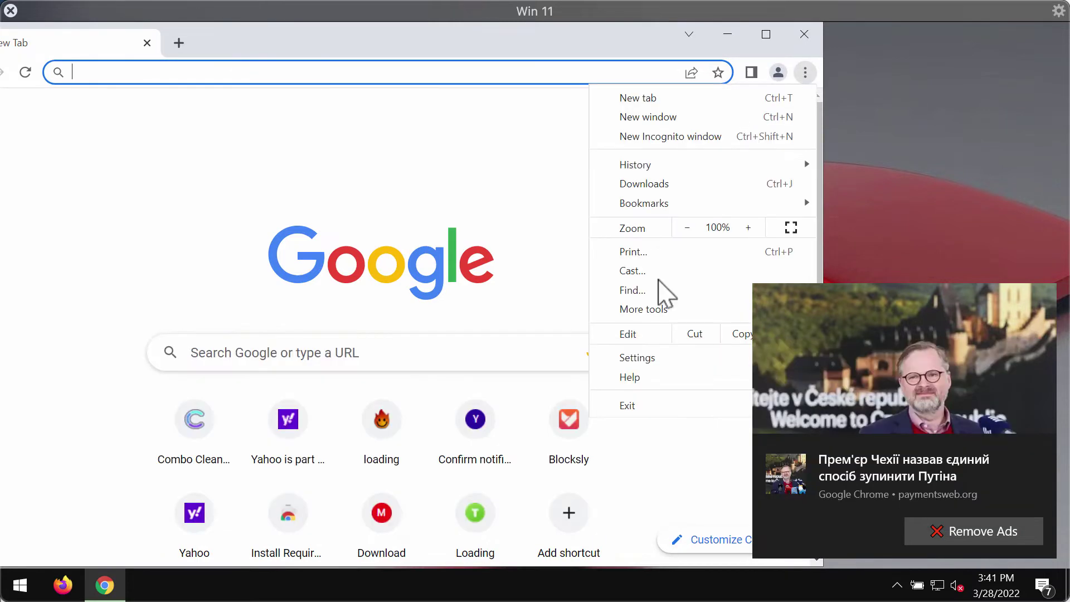
left_click(652, 359)
double_click(491, 43)
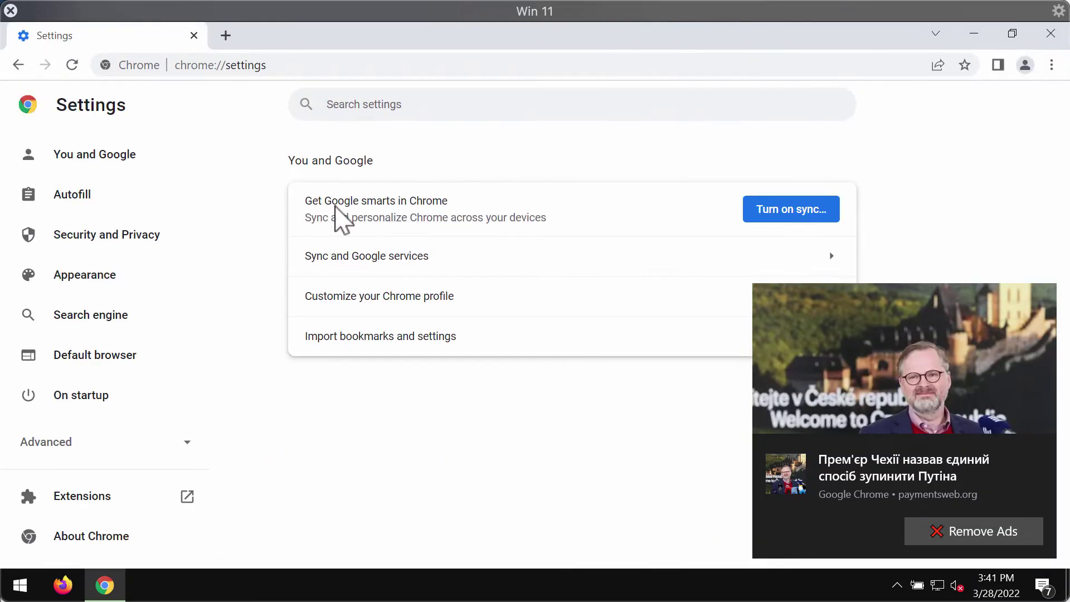
left_click(86, 242)
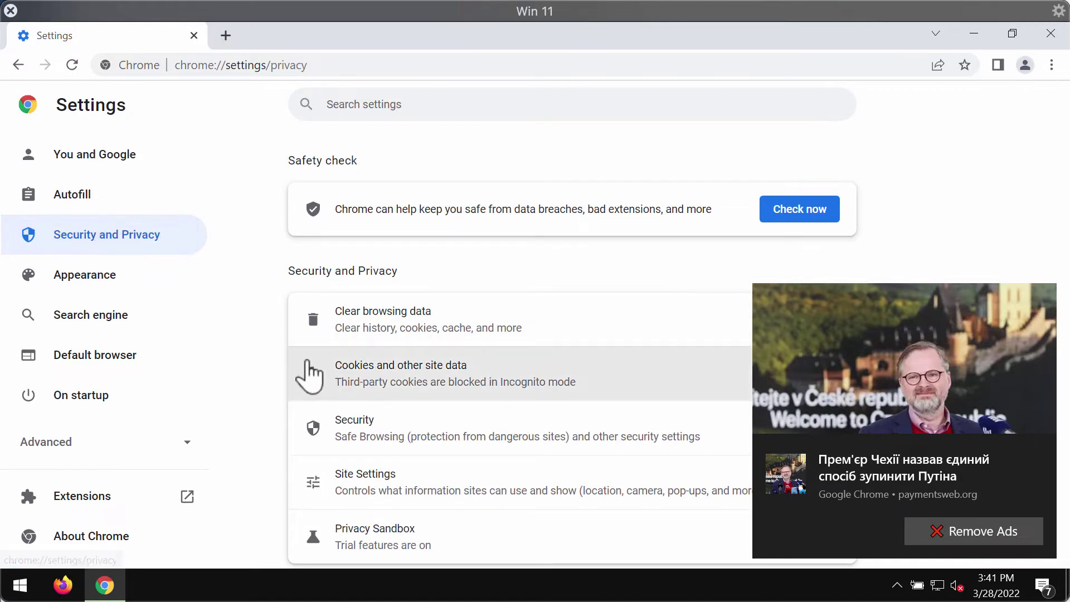
left_click(380, 473)
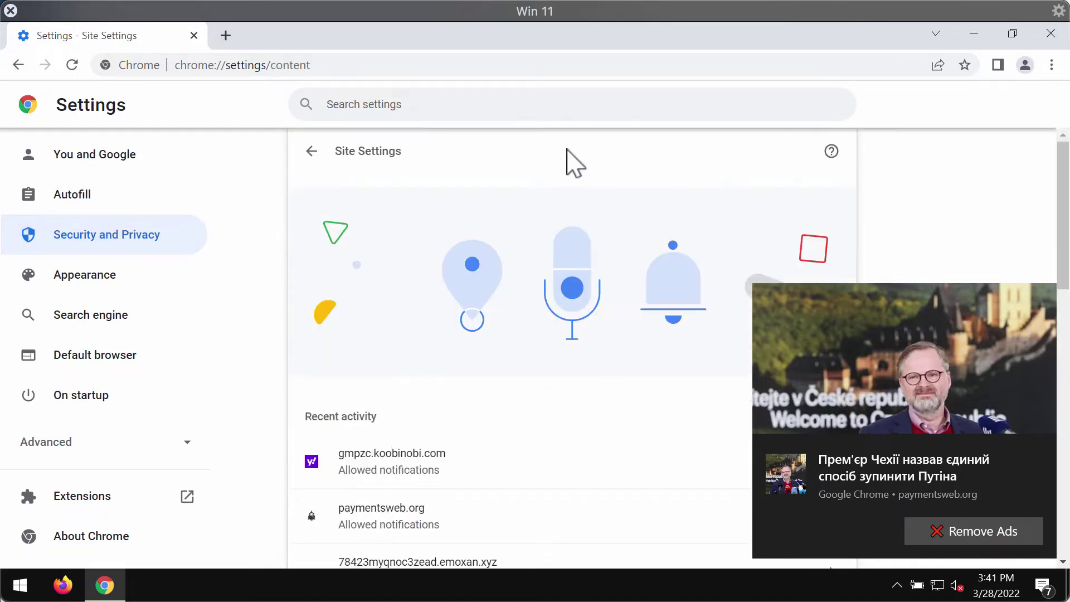
double_click(585, 34)
scroll(430, 315, "down", 5)
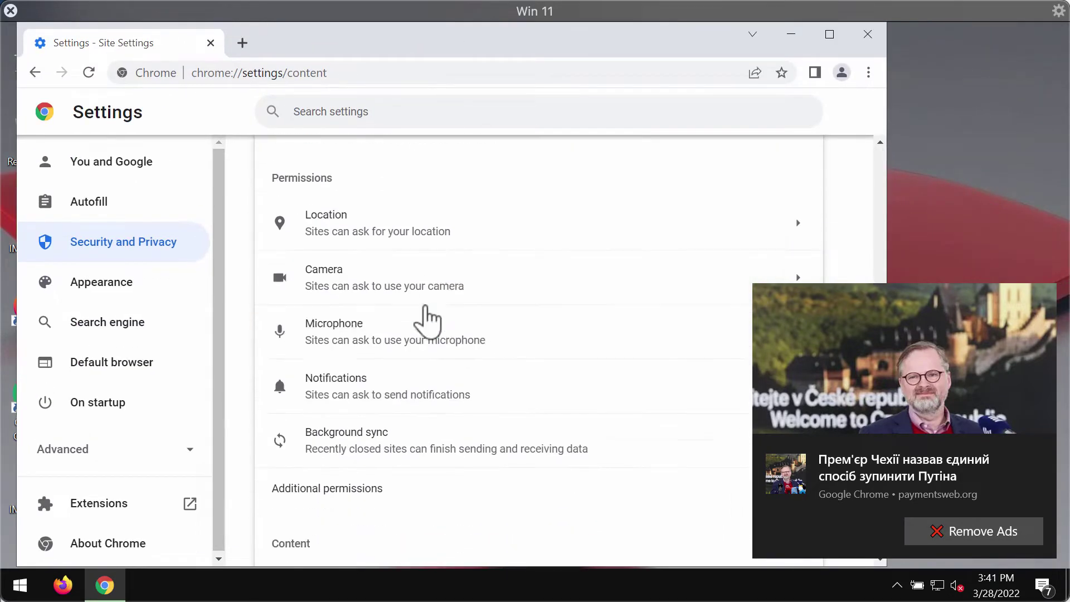
scroll(415, 333, "up", 1)
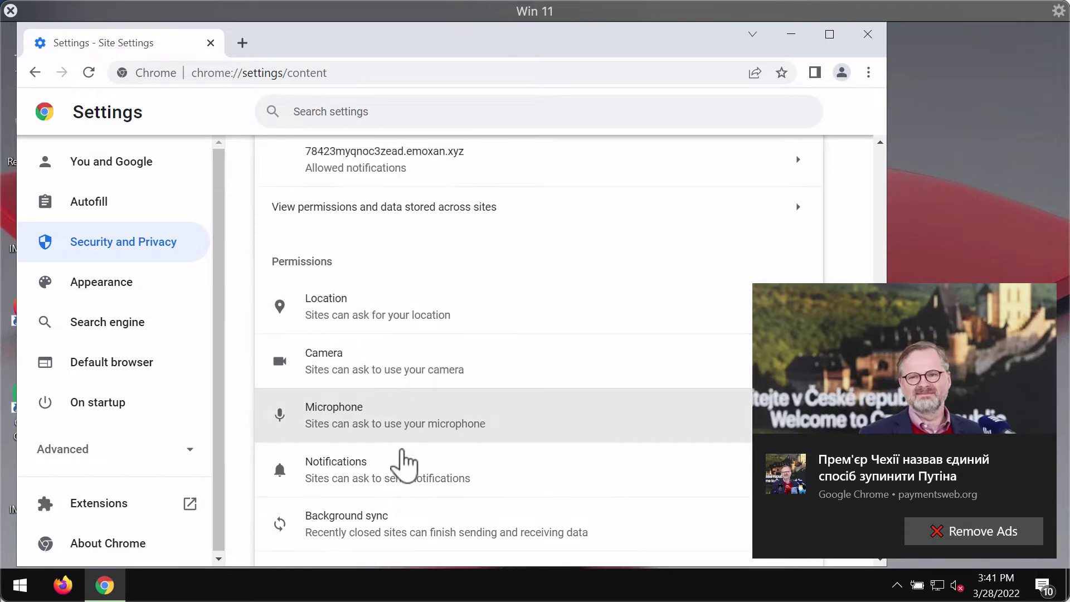
left_click(406, 478)
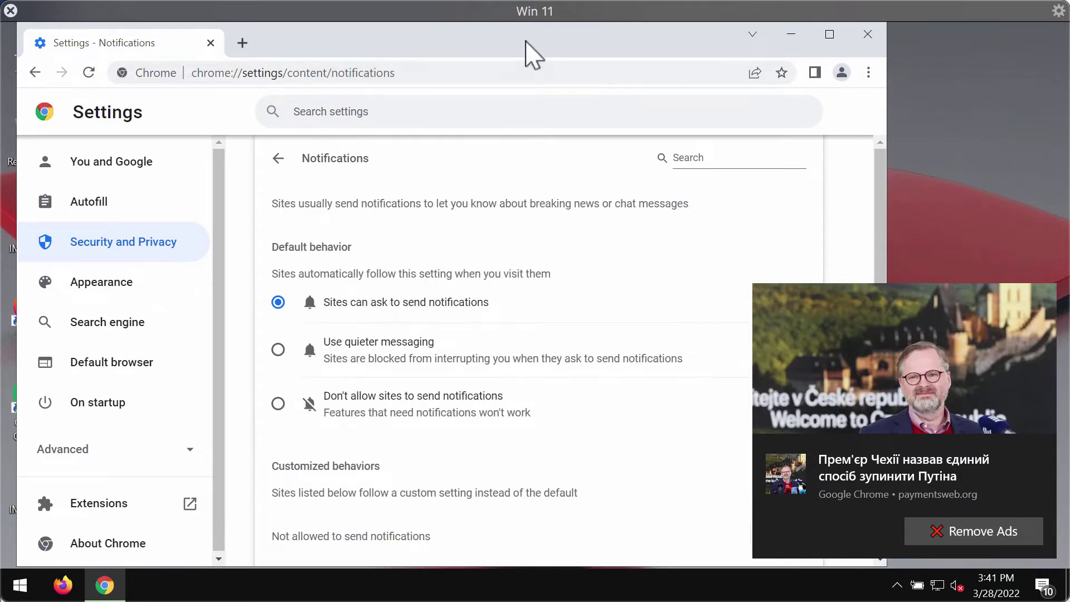
Remove koobinobi.com from the sites allowed to send notifications.
scroll(478, 375, "down", 3)
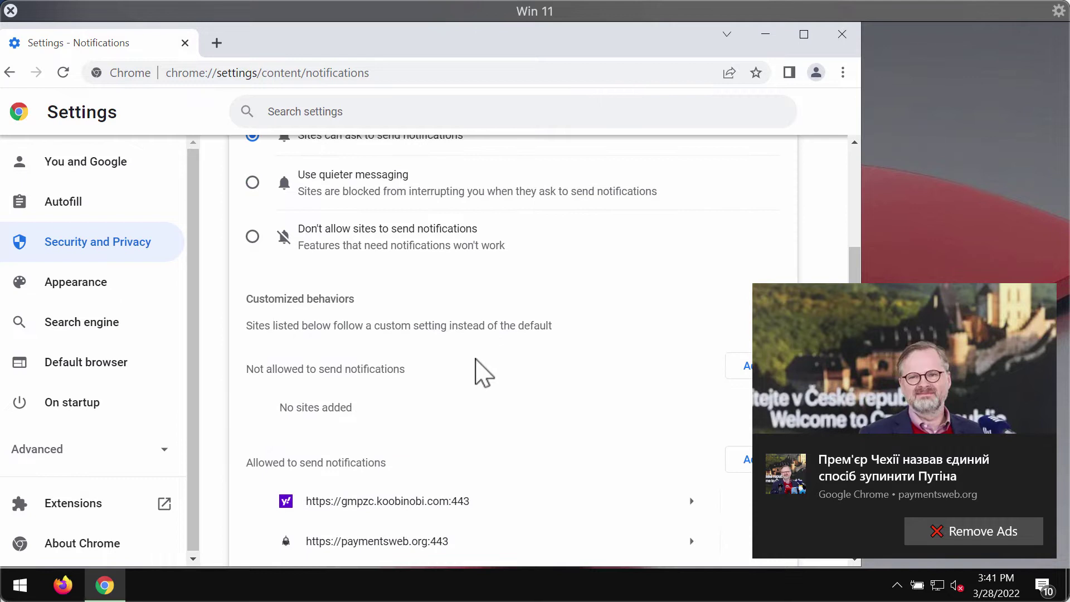
scroll(482, 373, "down", 1)
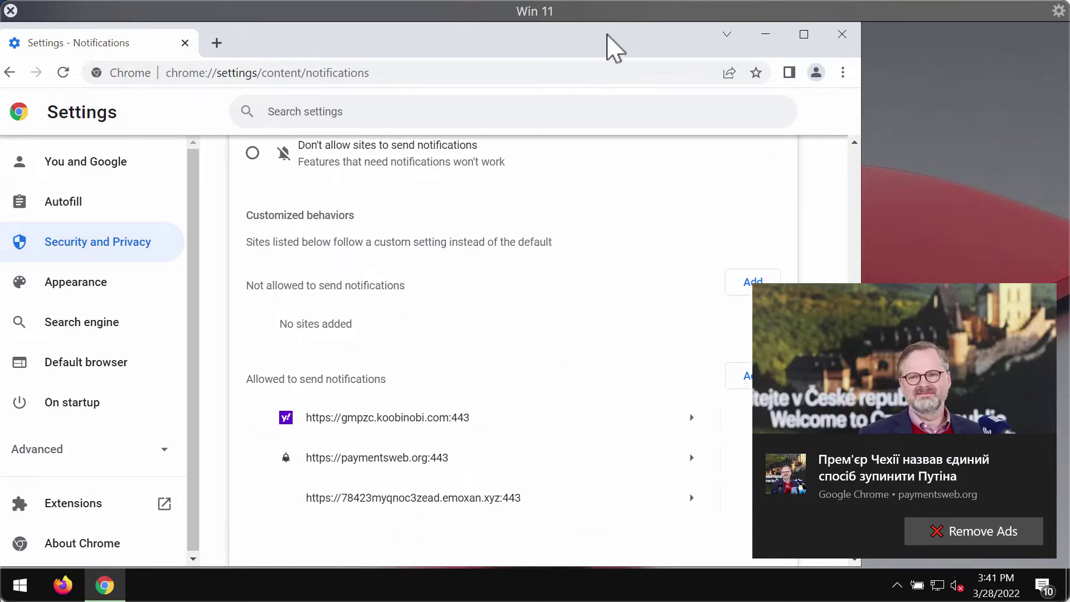
left_click_drag(608, 33, 538, 35)
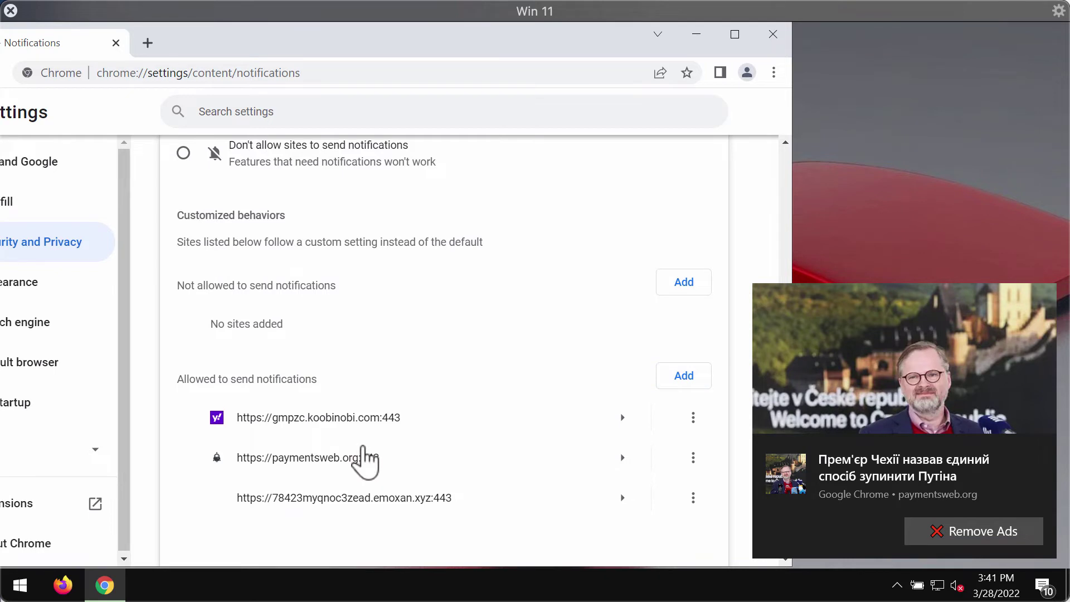
left_click(694, 417)
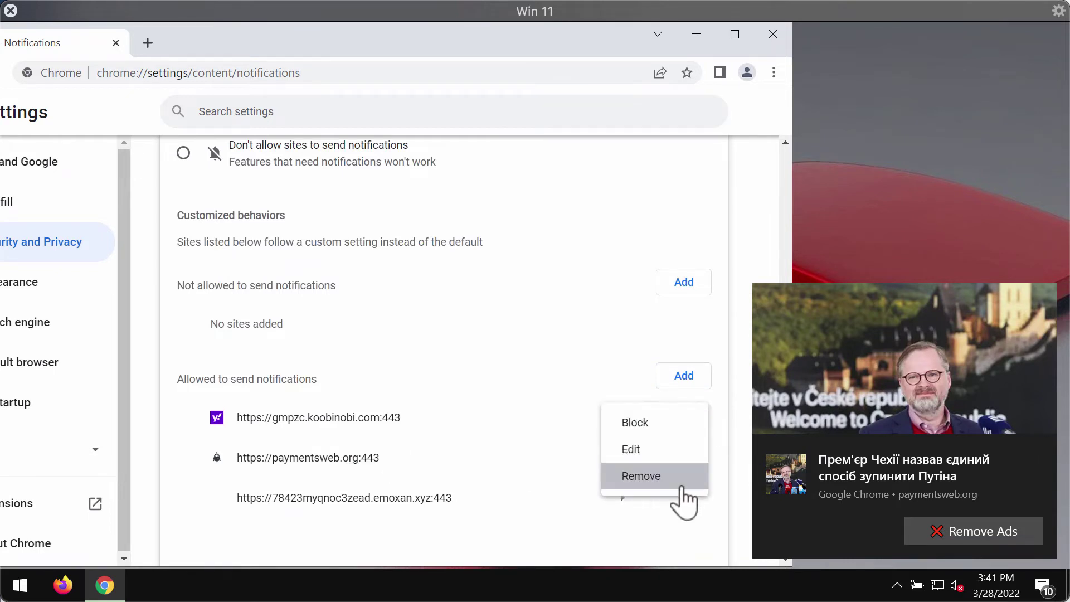
left_click(682, 486)
left_click_drag(513, 54, 626, 55)
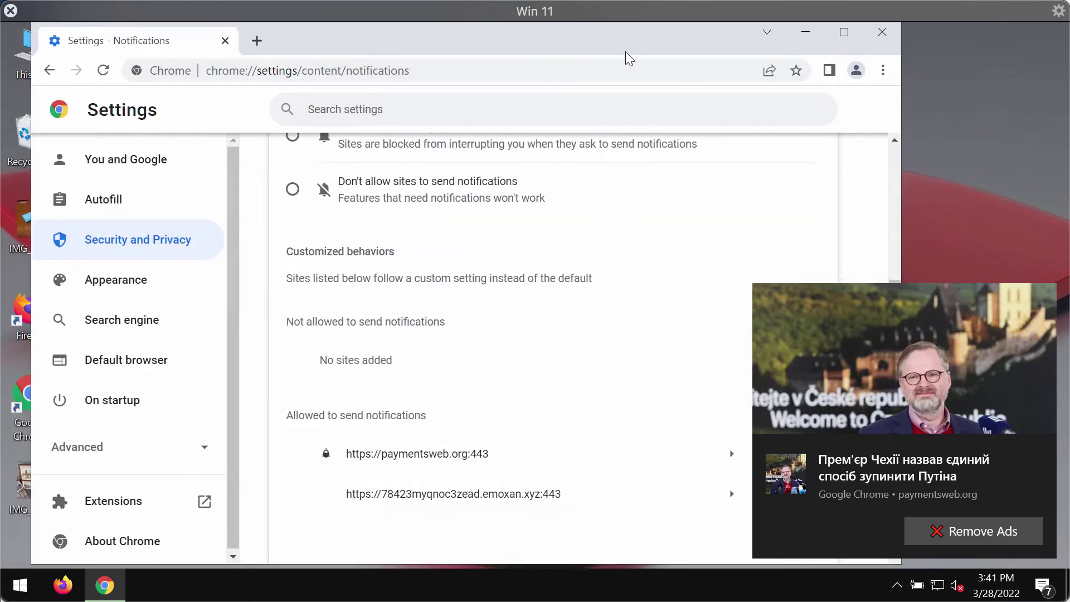
Open a new tab and load the combocleaner.com website.
left_click(262, 43)
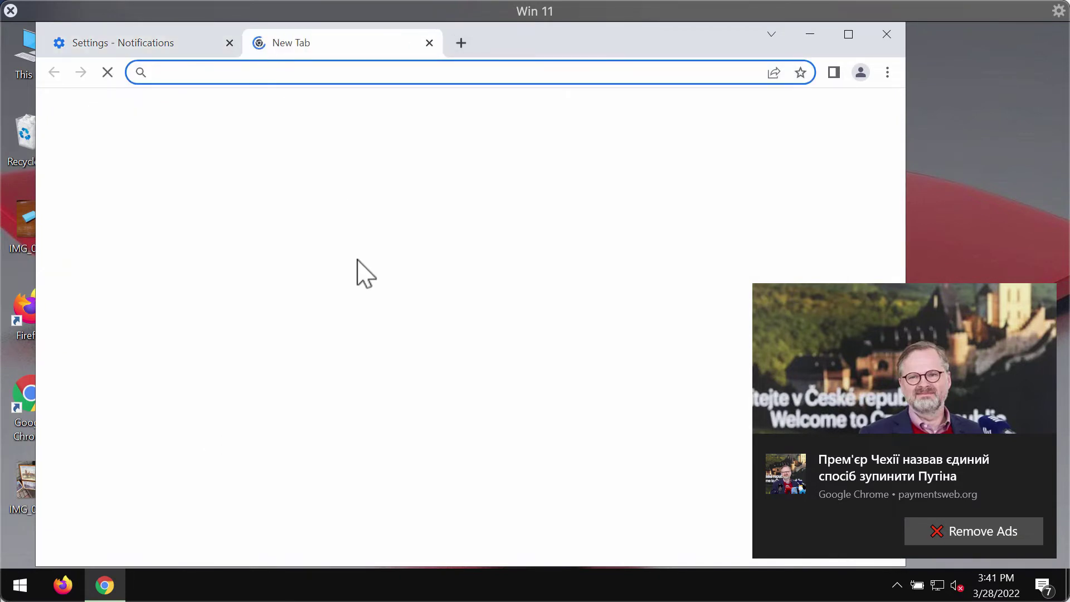
left_click(299, 441)
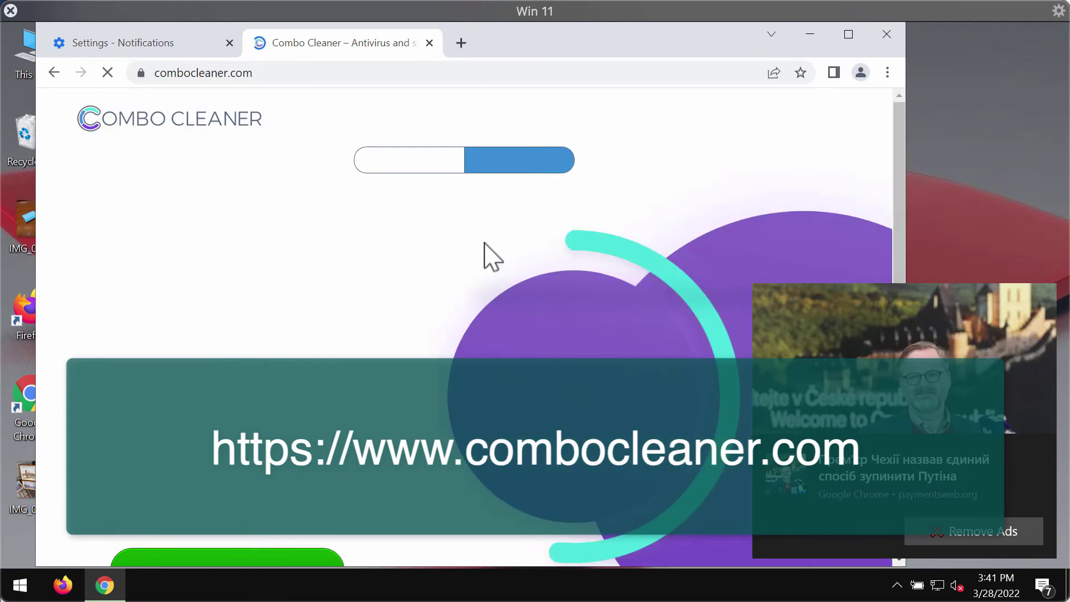
left_click_drag(550, 43, 565, 41)
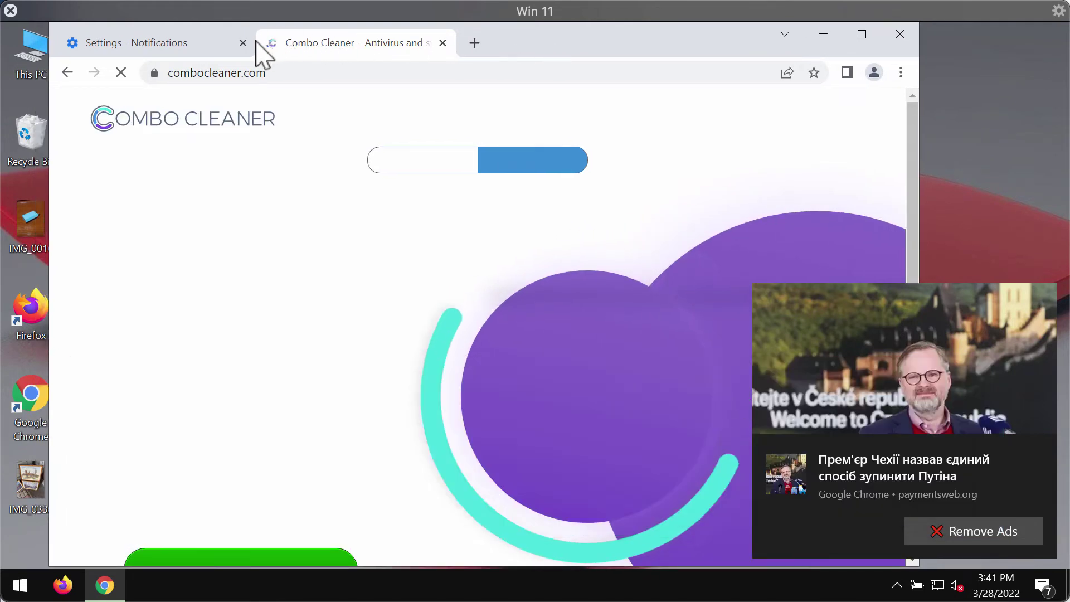
Close the notifications settings tab, leaving only the combocleaner.com page open.
left_click(246, 42)
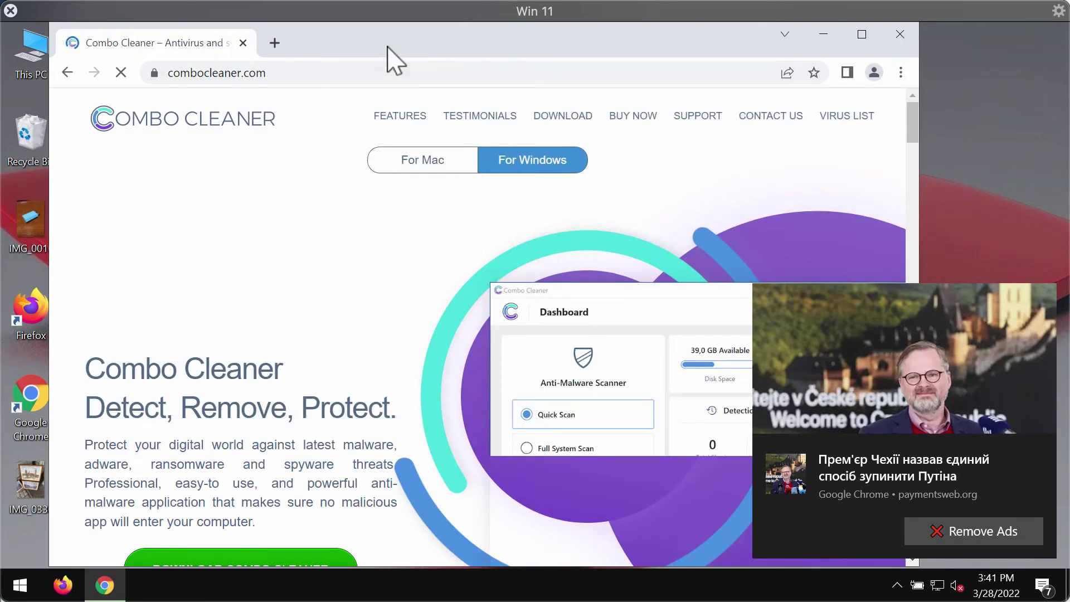
left_click_drag(384, 45, 390, 47)
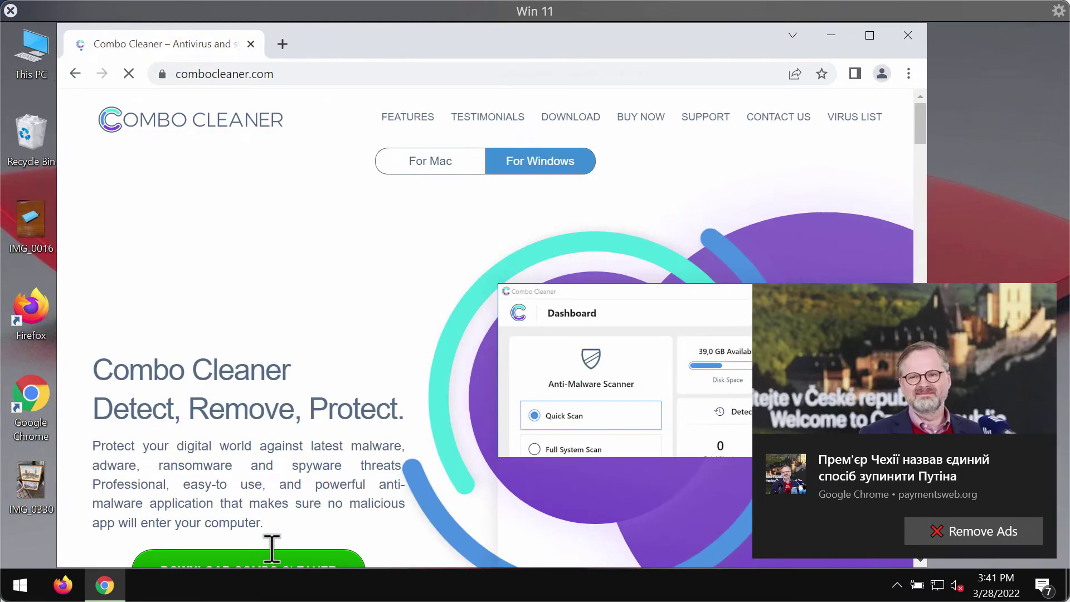
scroll(275, 502, "down", 3)
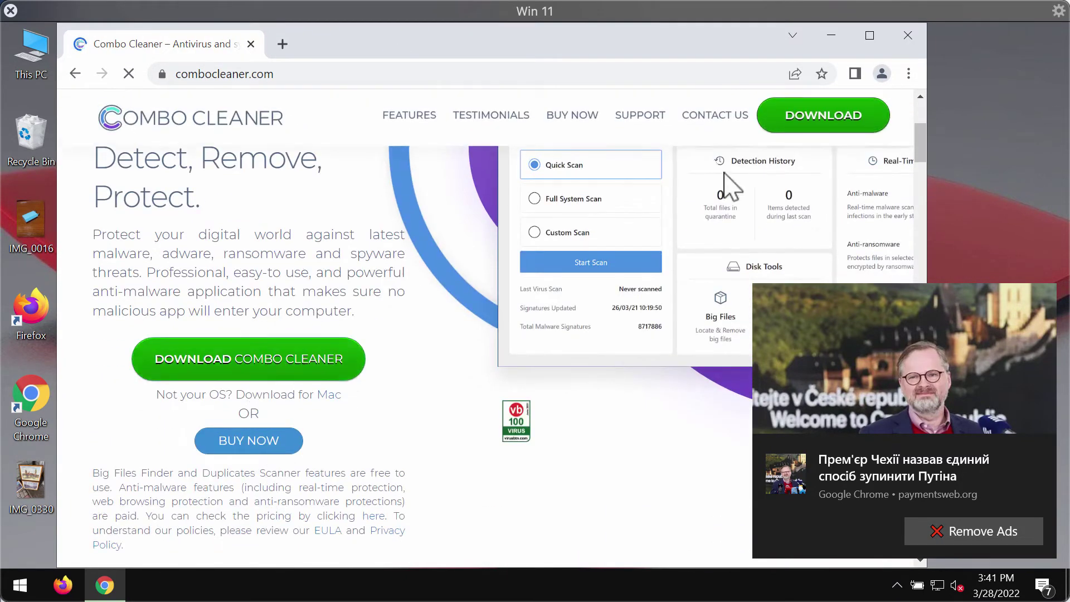
Minimize Chrome and launch Combo Cleaner from its desktop shortcut.
left_click(830, 36)
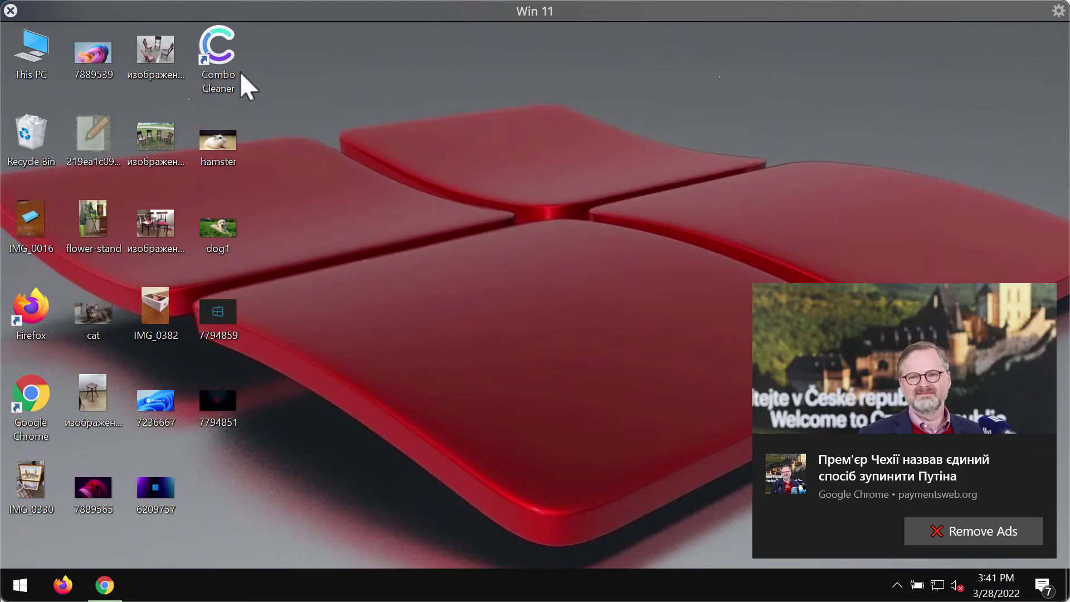
left_click(205, 40)
double_click(206, 39)
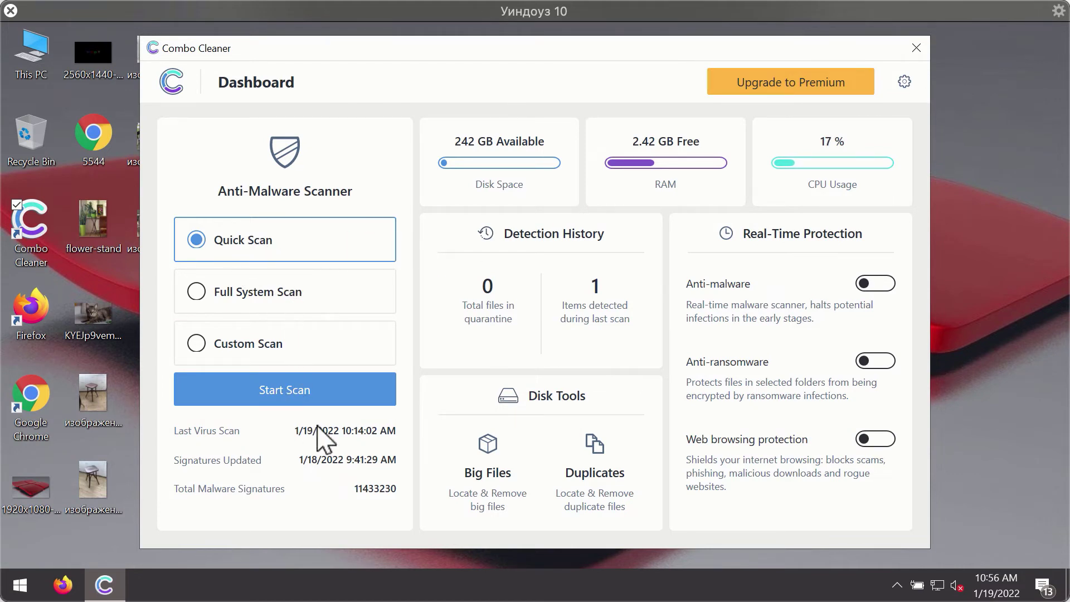
Start a Quick Scan from Combo Cleaner's Dashboard.
left_click(328, 399)
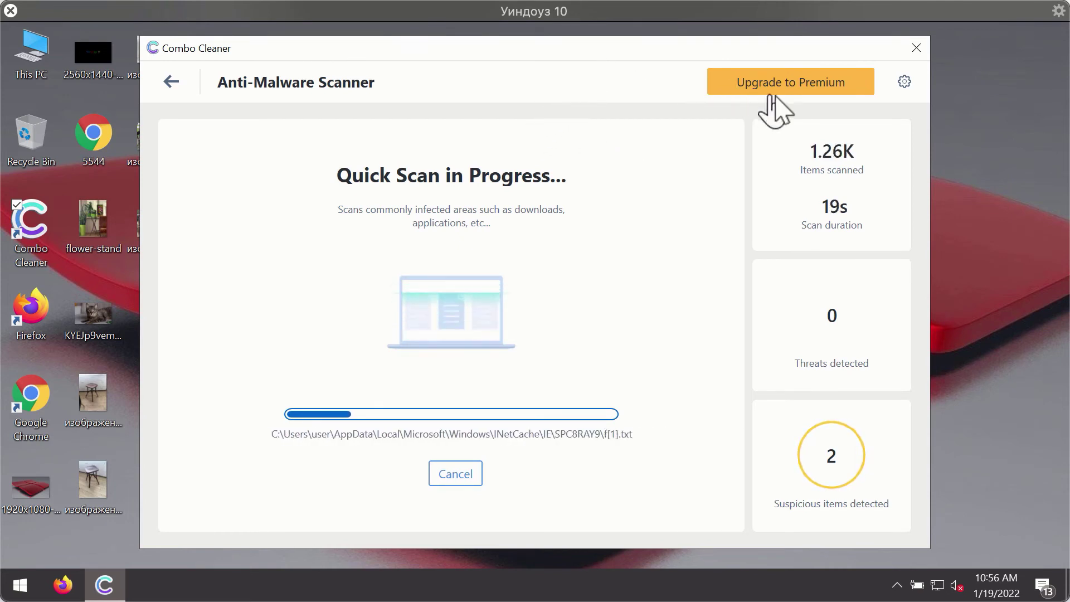
Open Combo Cleaner's Settings and view the Anti-Ransomware section.
left_click(905, 82)
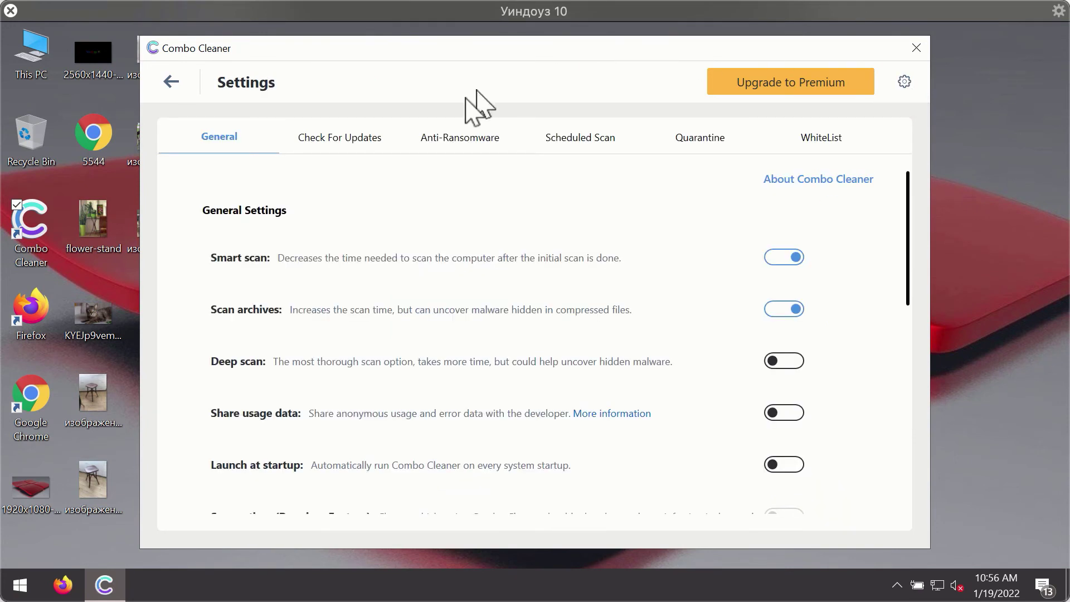
left_click(456, 140)
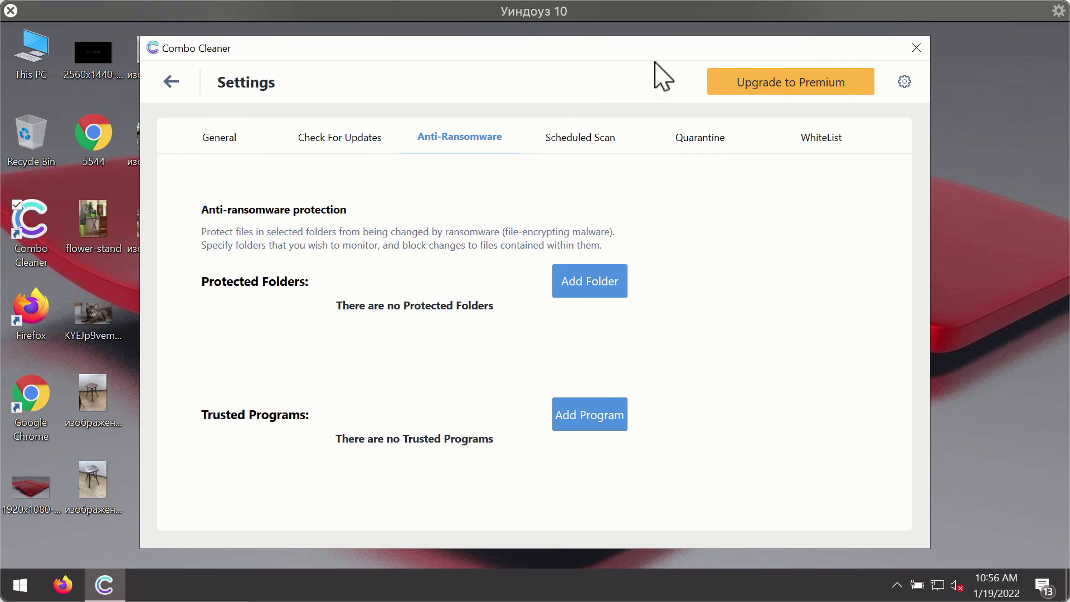
Return to the running Quick Scan and cancel it, confirming with Yes.
left_click(170, 83)
left_click(314, 397)
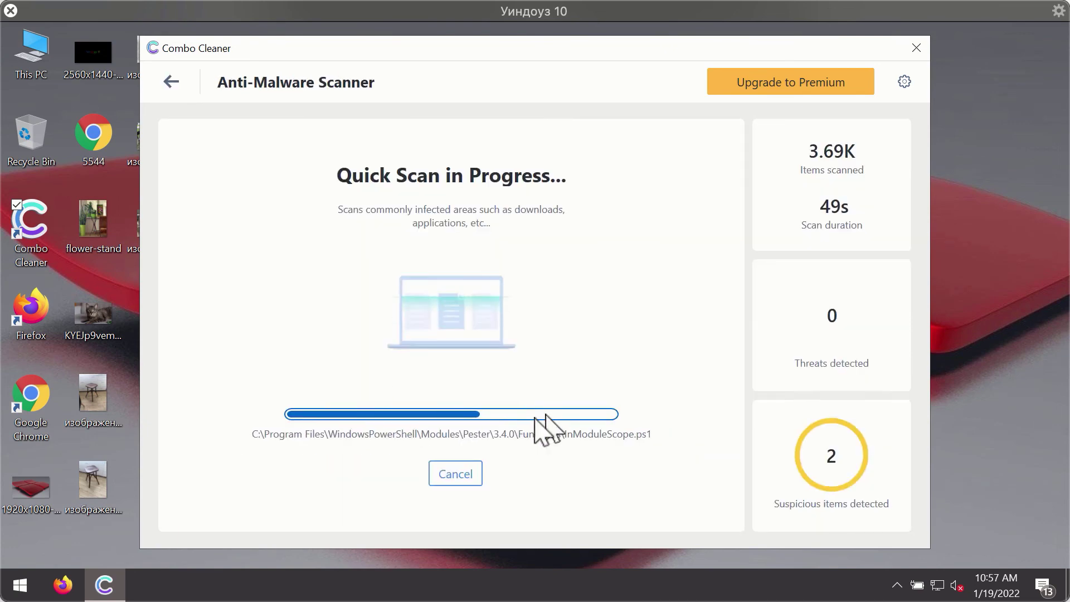
left_click(467, 471)
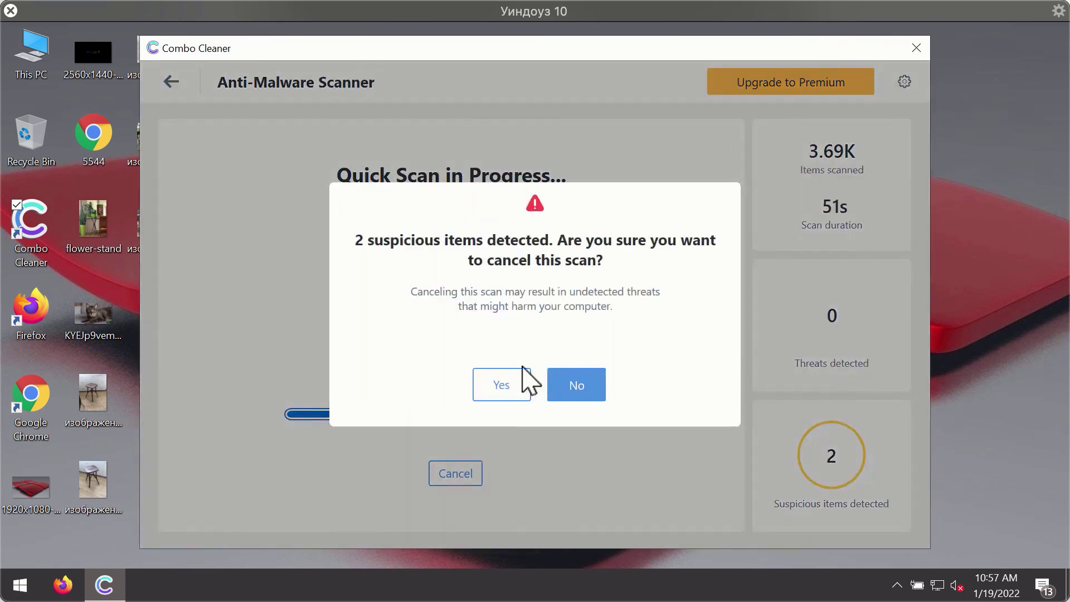
left_click(509, 385)
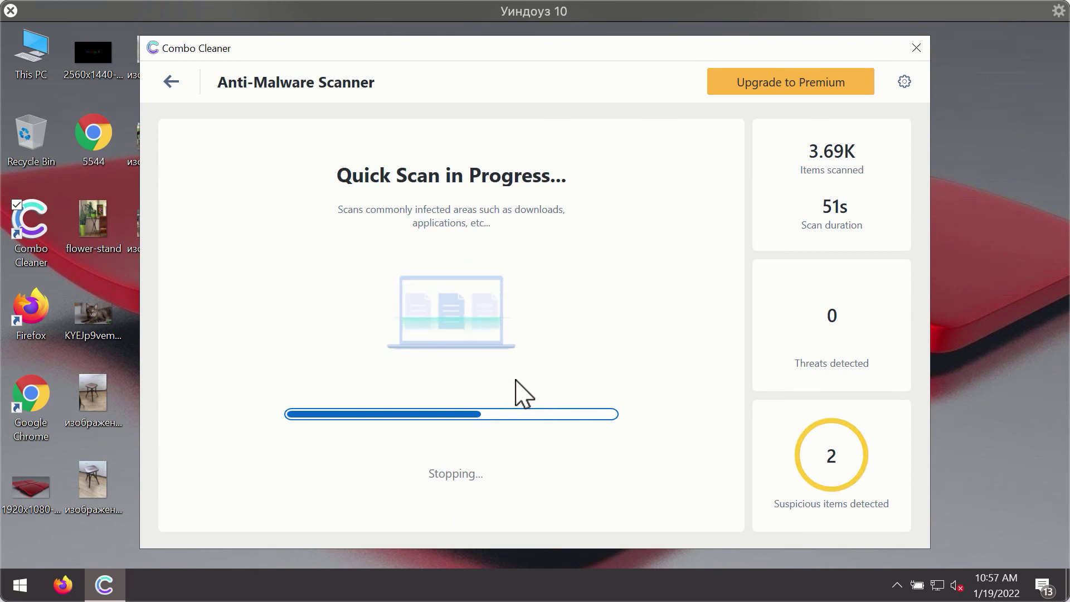